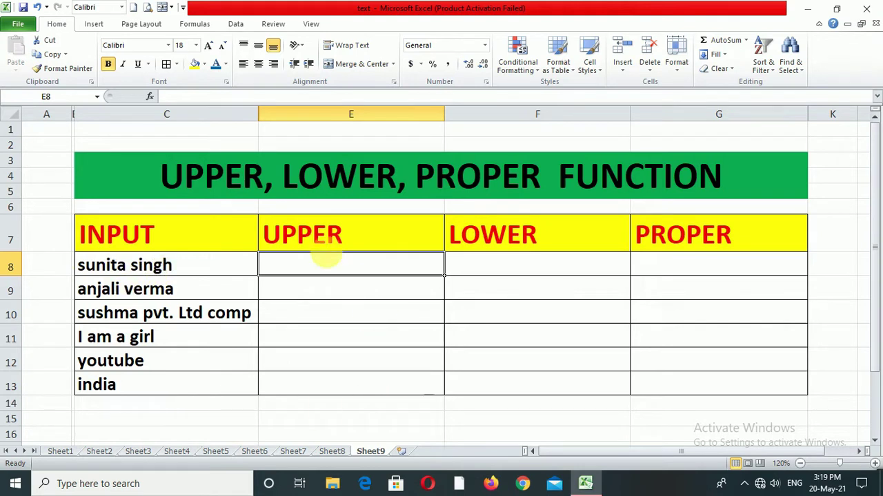
left_click(285, 271)
type("=")
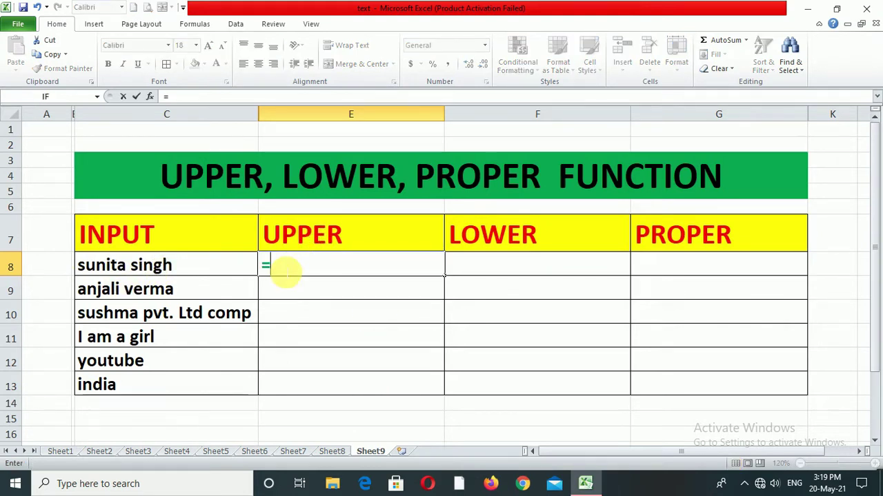
type("u")
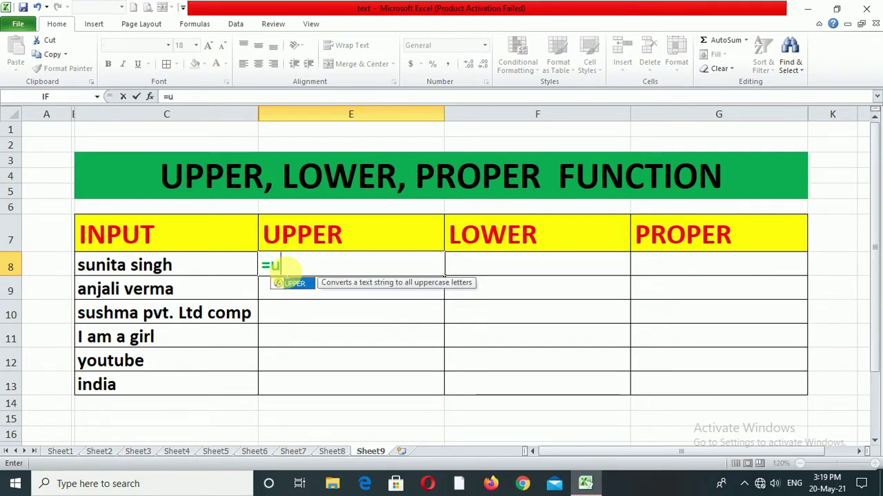
type("pp")
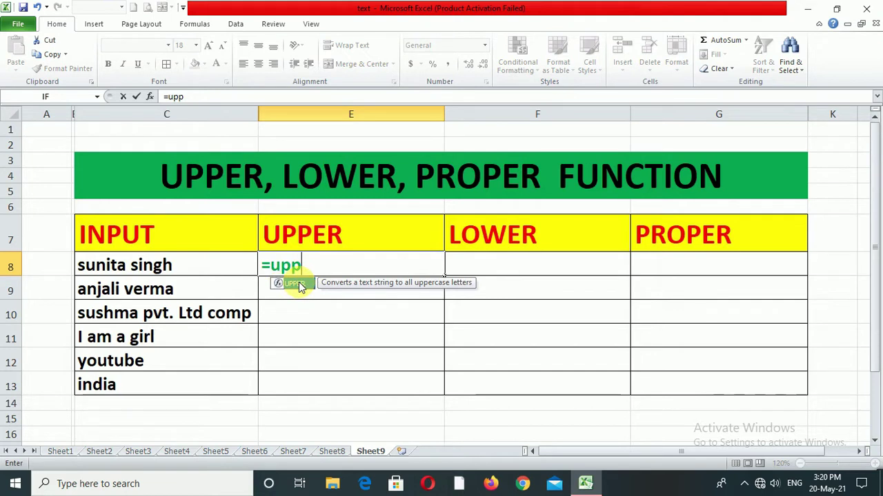
double_click(300, 285)
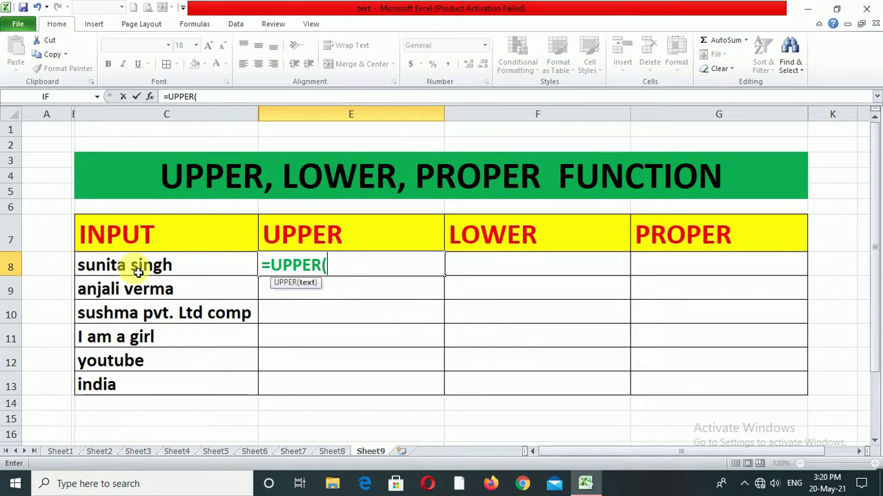
left_click(138, 273)
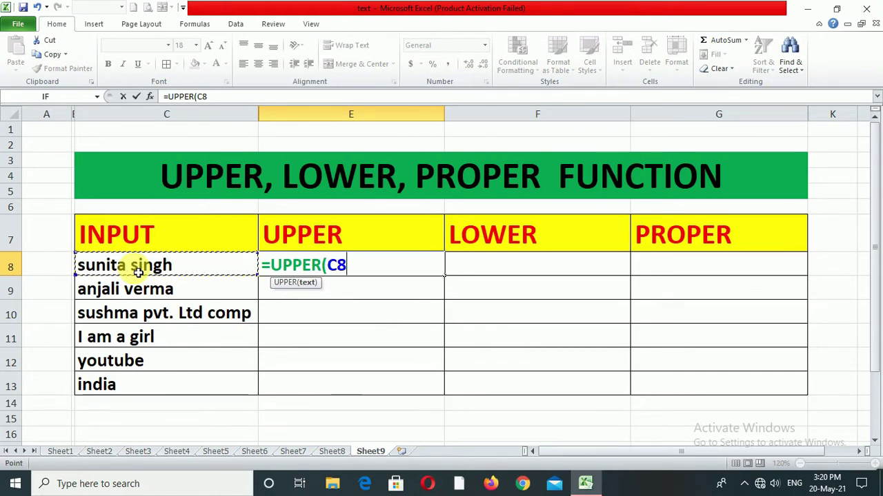
type(")")
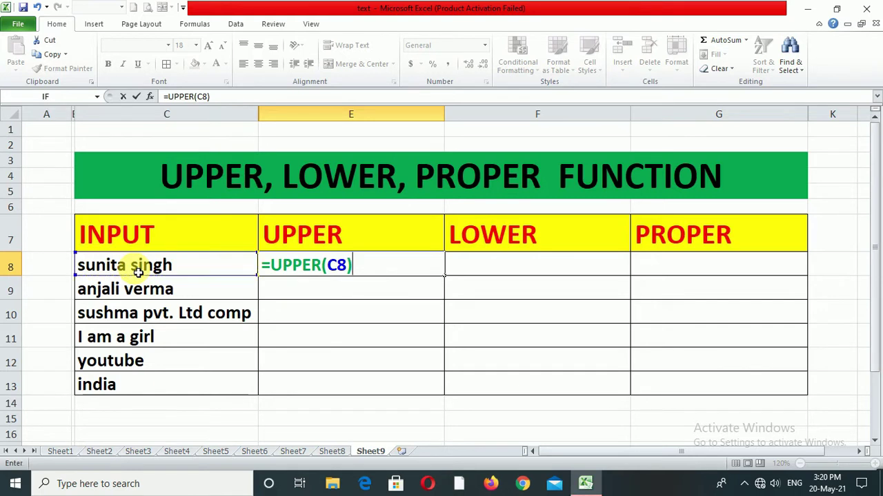
key("Return")
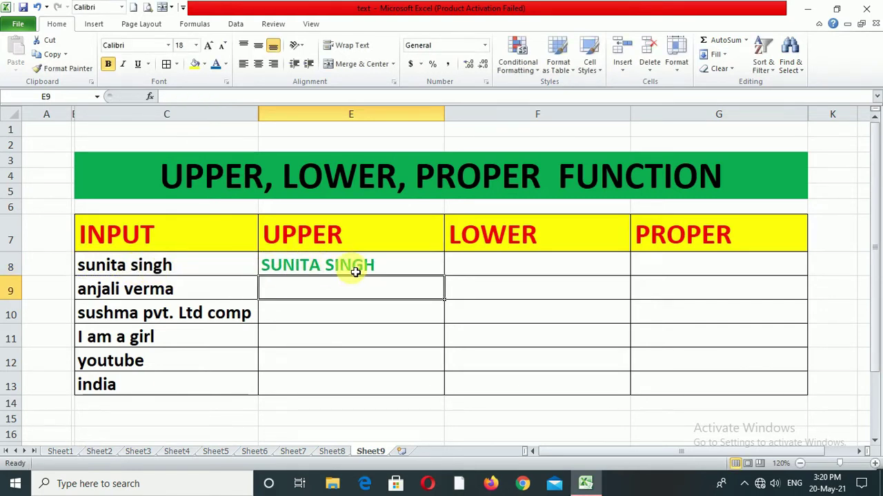
left_click(384, 267)
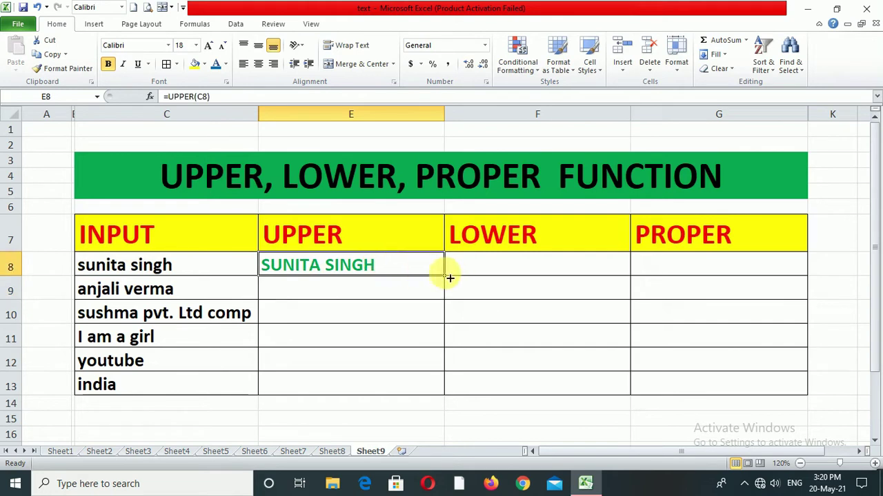
Fill =UPPER down to E13, autofit column E, then test-edit C12 to YOUTUBE and undo
left_click_drag(445, 276, 461, 395)
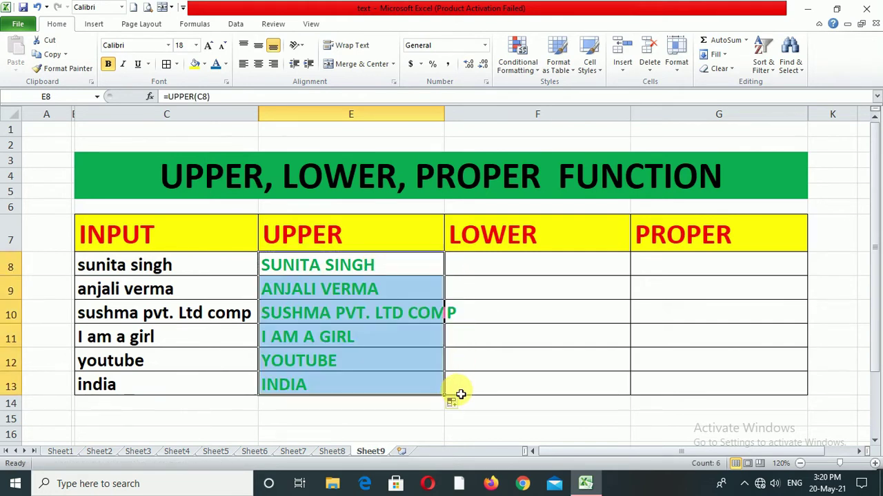
double_click(445, 115)
double_click(158, 369)
left_click_drag(156, 370, 78, 359)
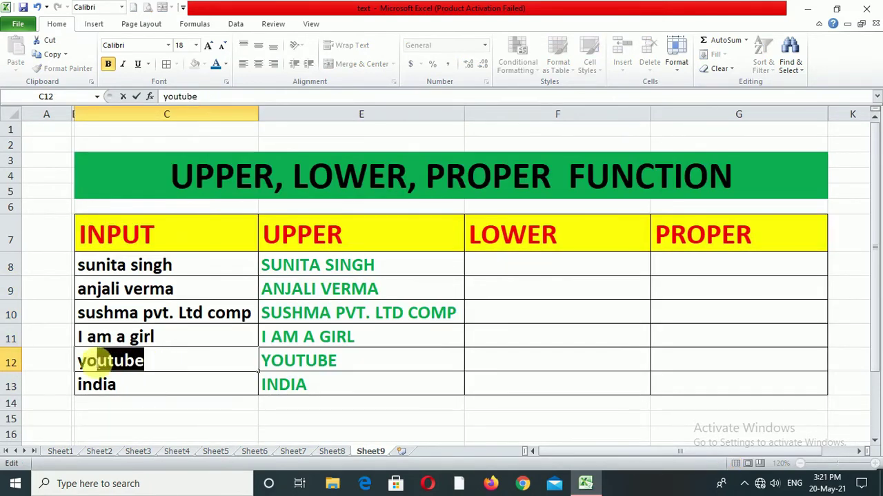
type("Y")
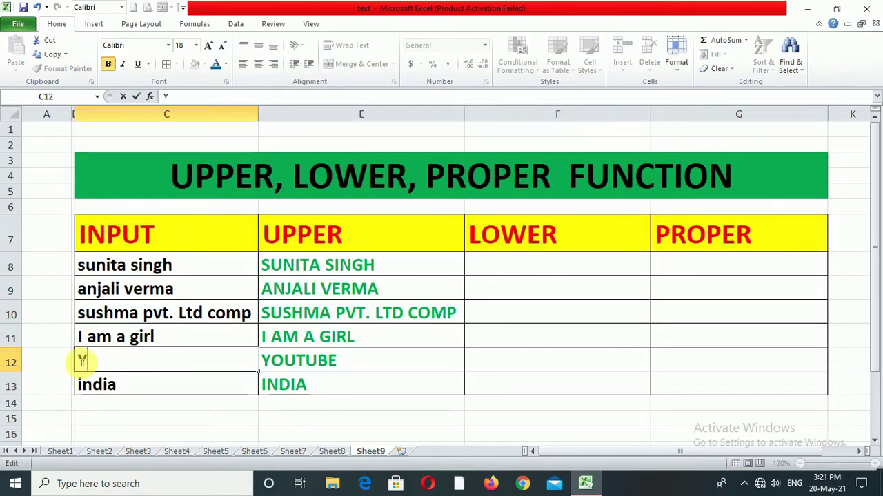
type("OUTUBE")
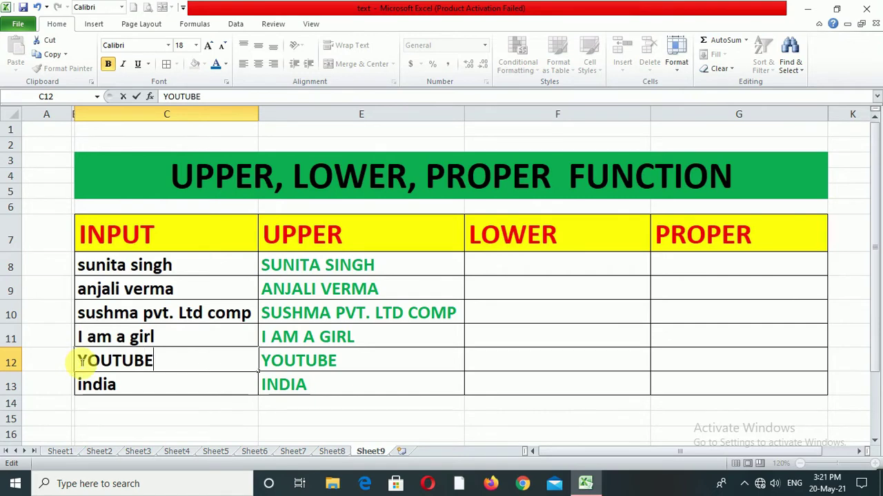
left_click(310, 368)
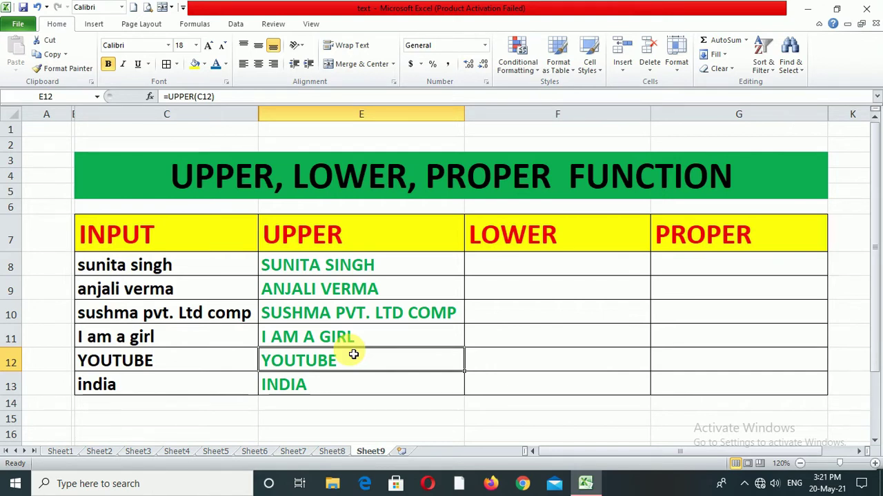
key("ctrl+z")
left_click(490, 265)
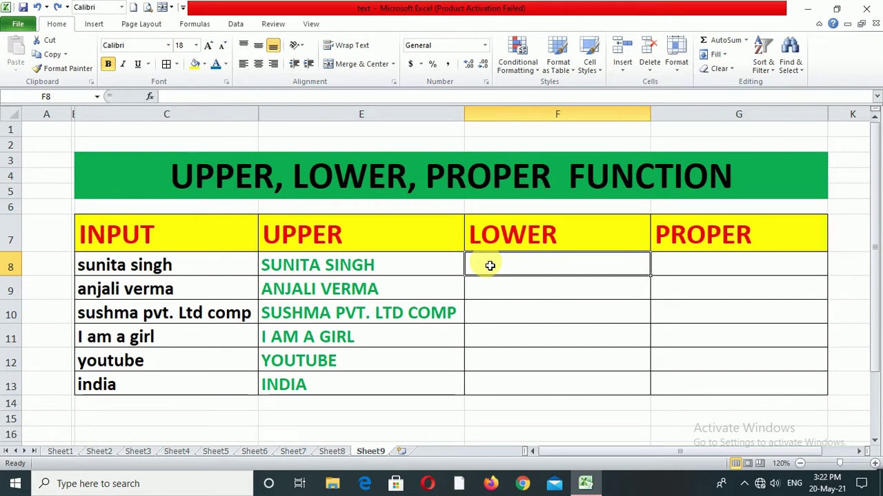
type("=L")
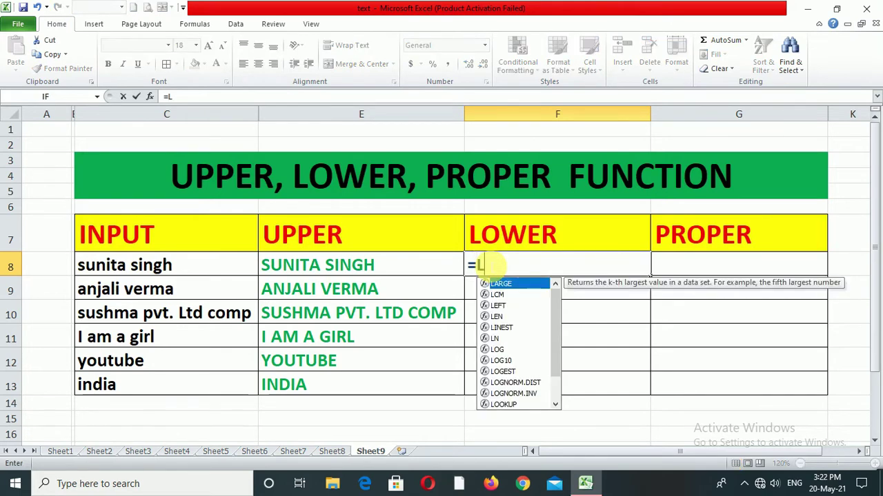
type("OW")
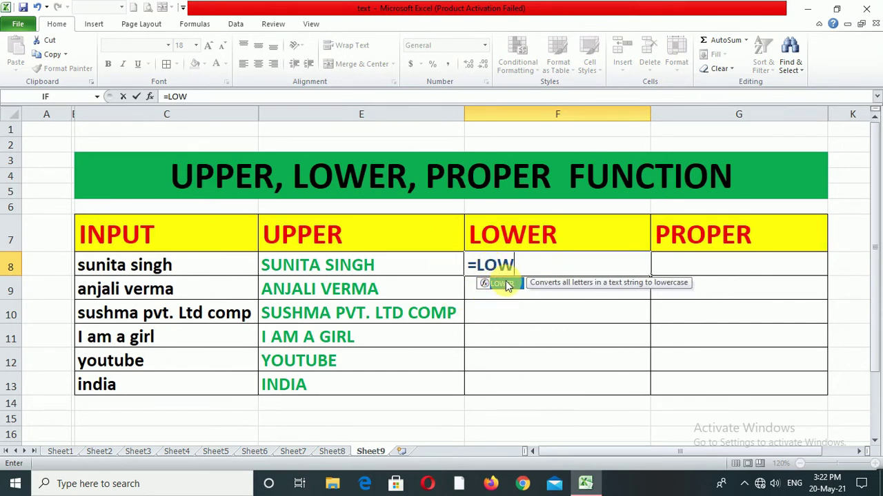
double_click(507, 285)
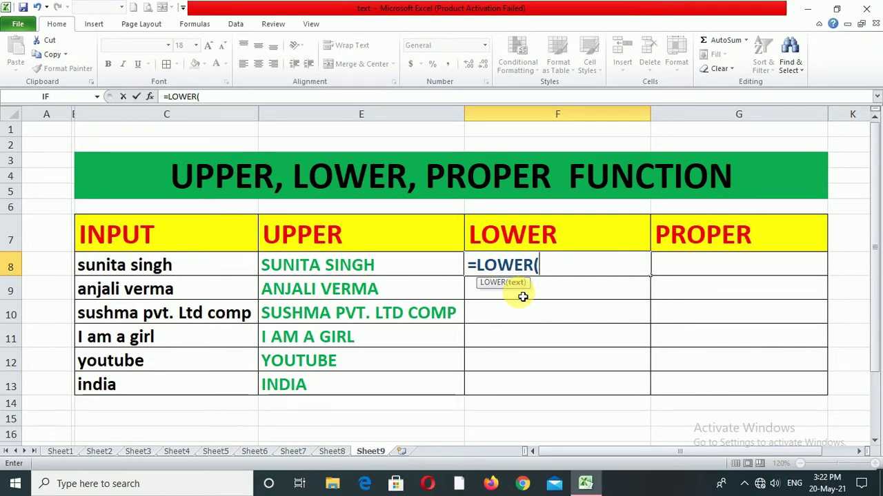
left_click(366, 268)
type(")")
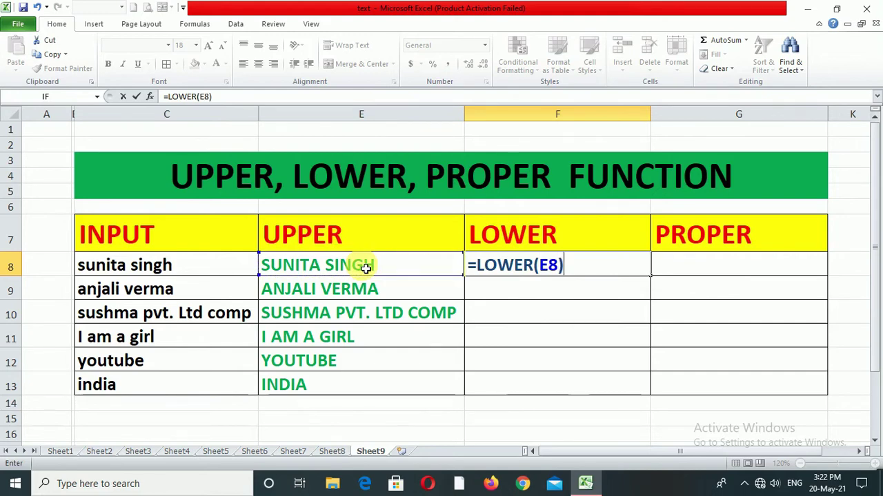
key("Return")
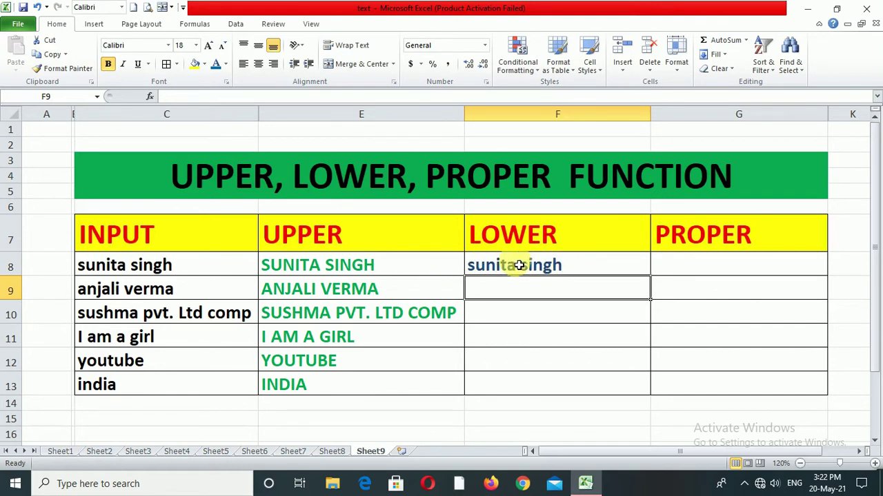
left_click(567, 272)
Fill the LOWER formula down F8:F13 to lowercase all six inputs
left_click_drag(652, 278, 657, 401)
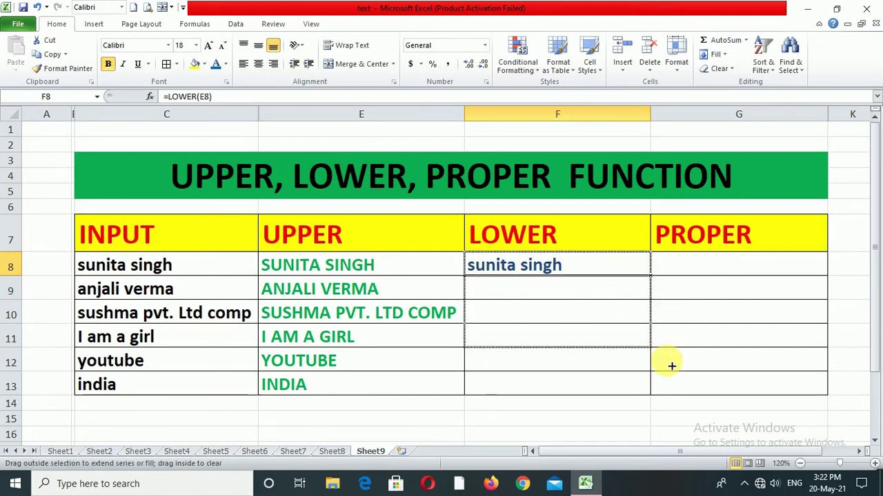
left_click(678, 272)
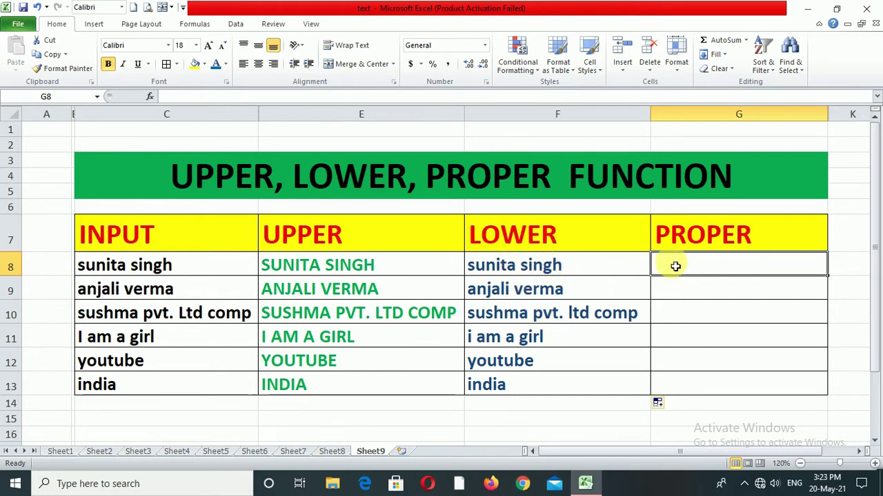
type("=")
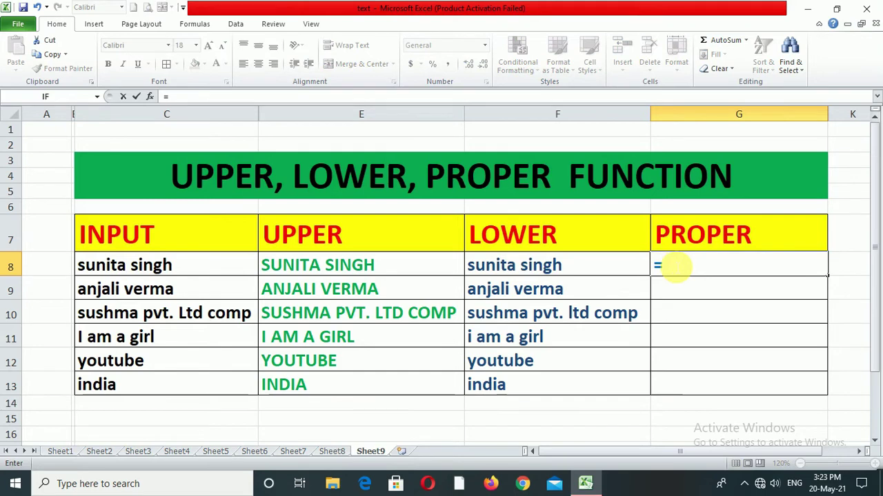
type("PROPER")
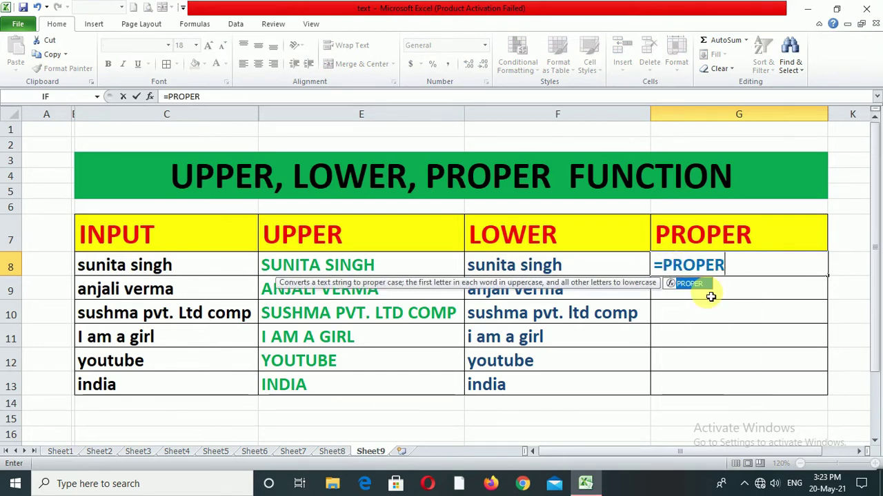
type("(")
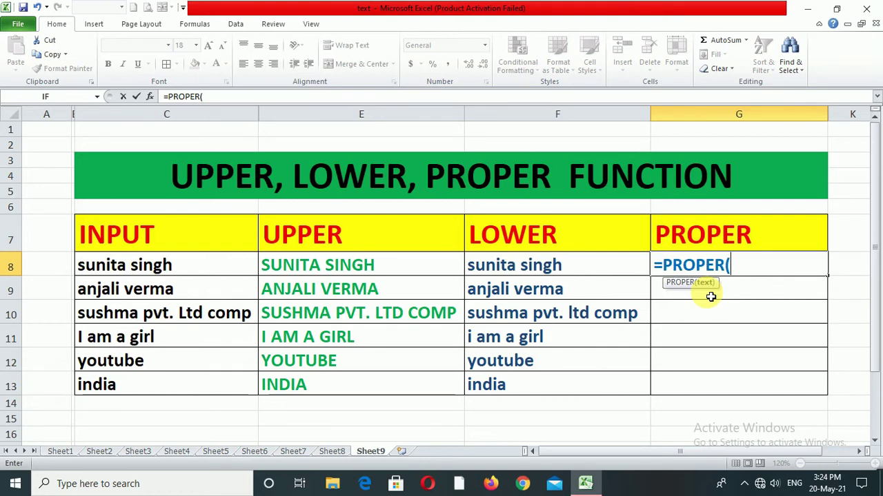
left_click(564, 271)
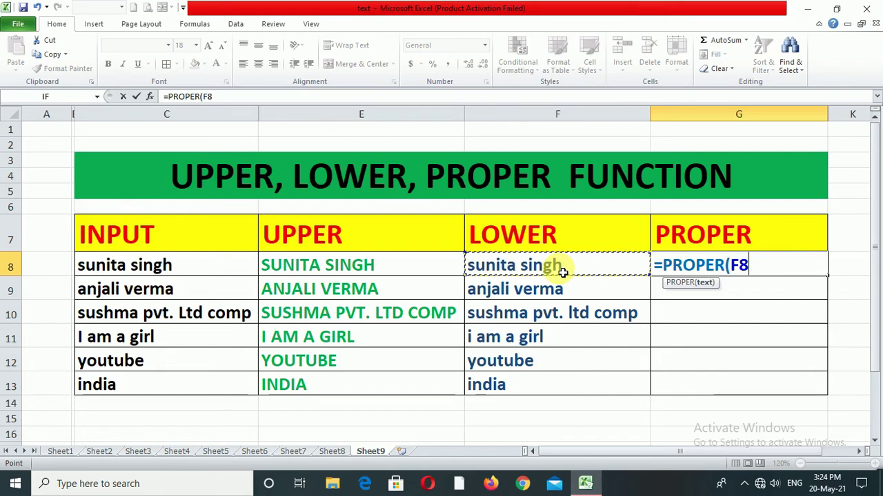
key("Return")
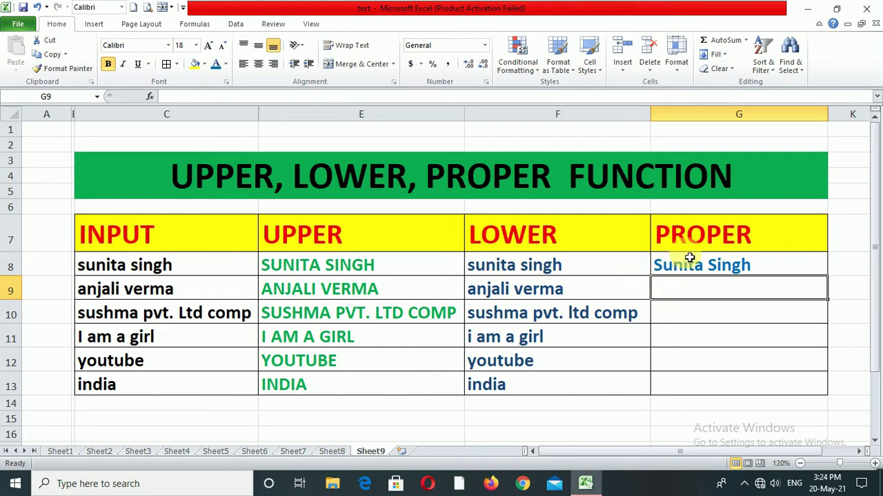
left_click(745, 265)
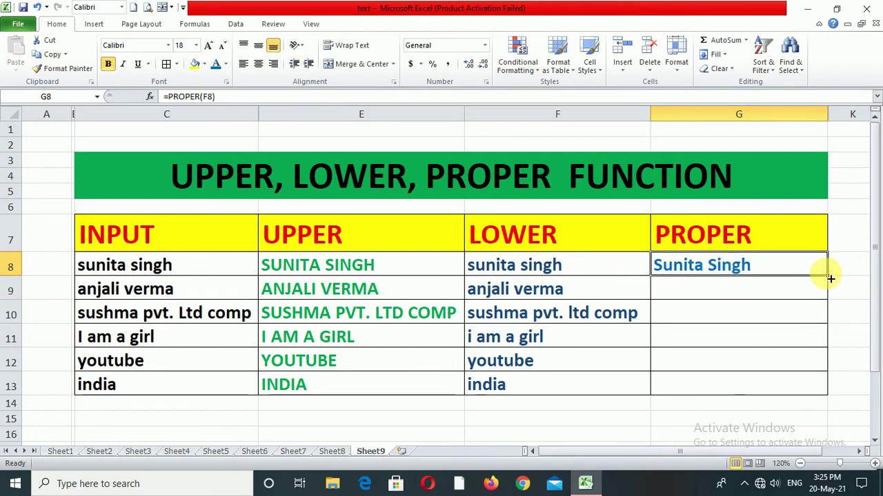
left_click_drag(831, 277, 851, 372)
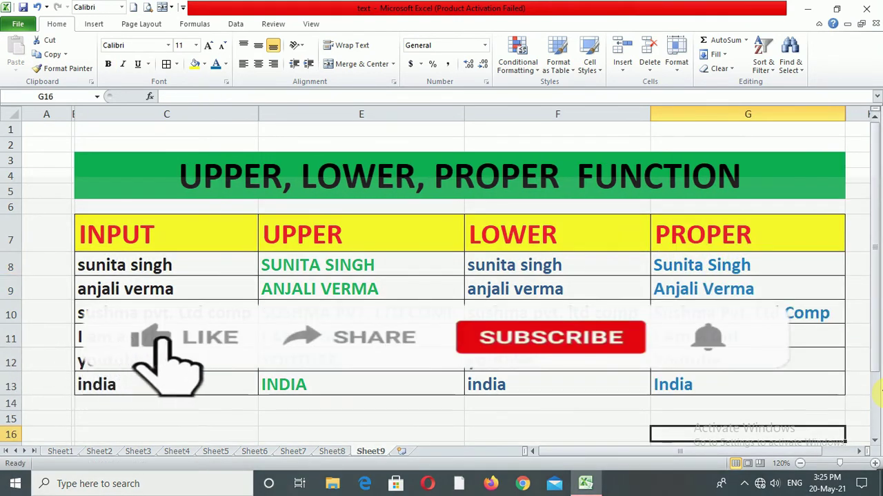